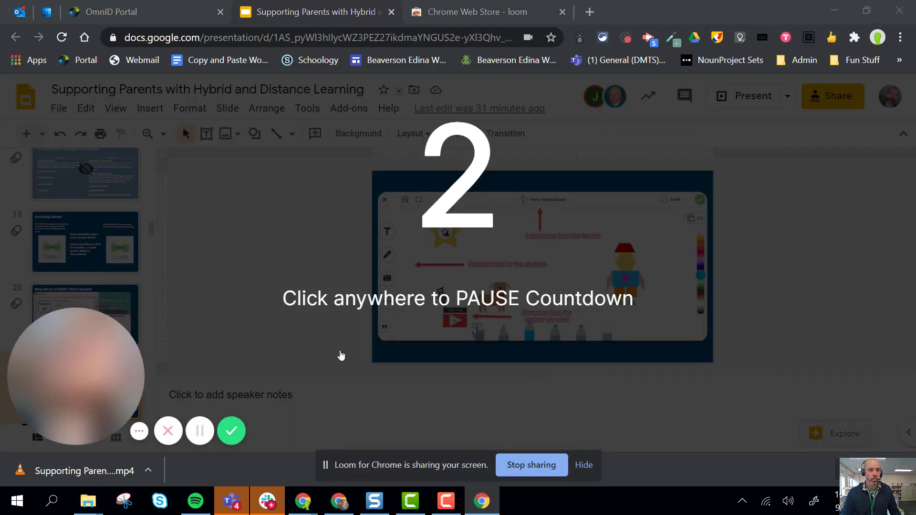
# Advance to the next slide and finish the Loom screen recording
pyautogui.moveTo(75, 359)
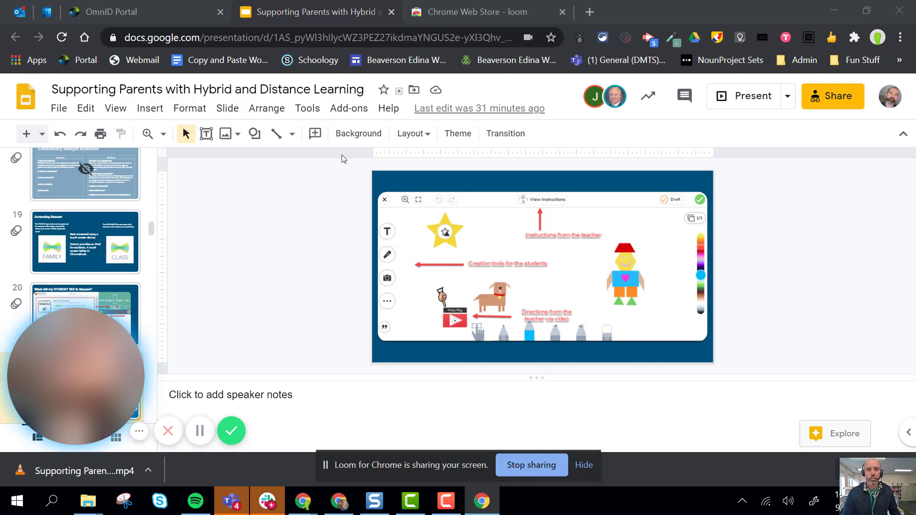
pyautogui.press('Down')
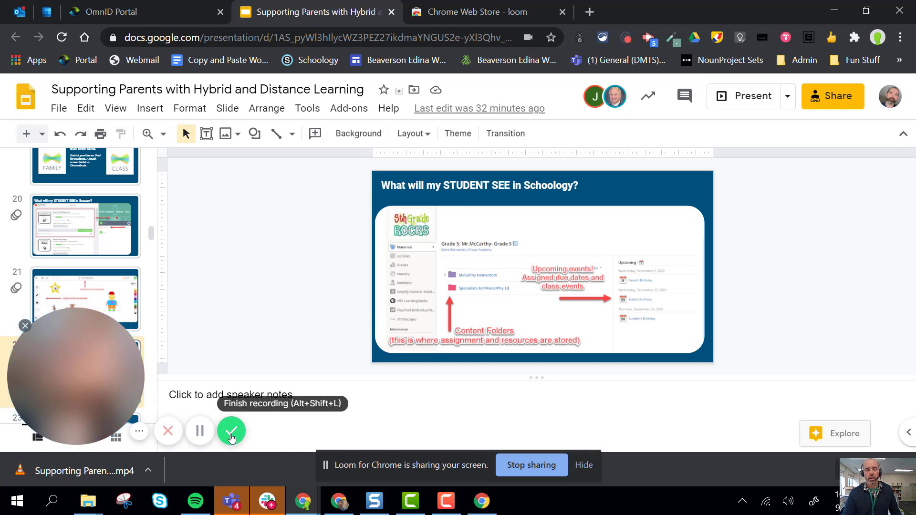
pyautogui.click(231, 432)
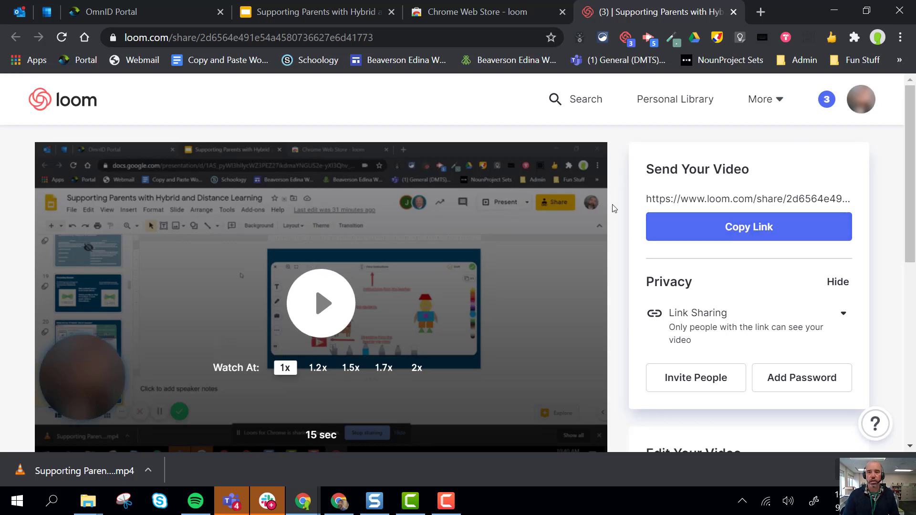
# Copy the share link of the recorded video
pyautogui.scroll(-2, 614, 209)
pyautogui.scroll(2, 615, 209)
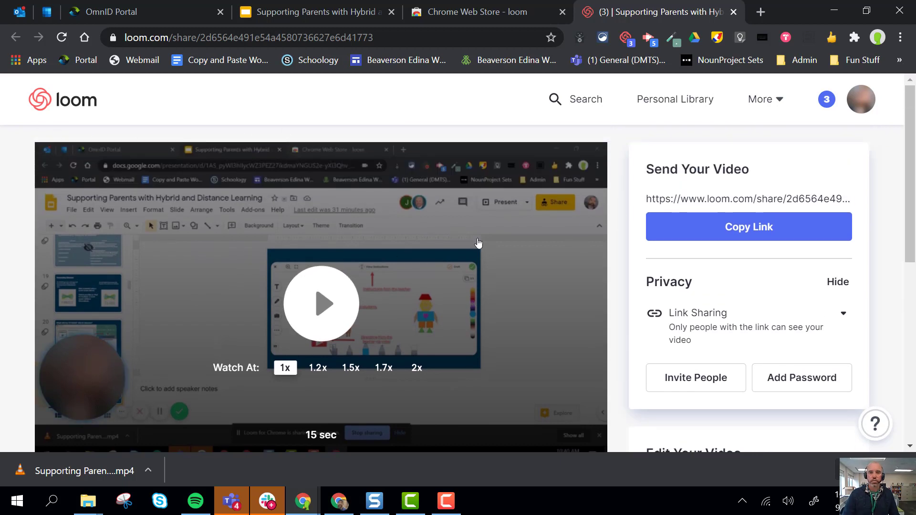
pyautogui.click(727, 232)
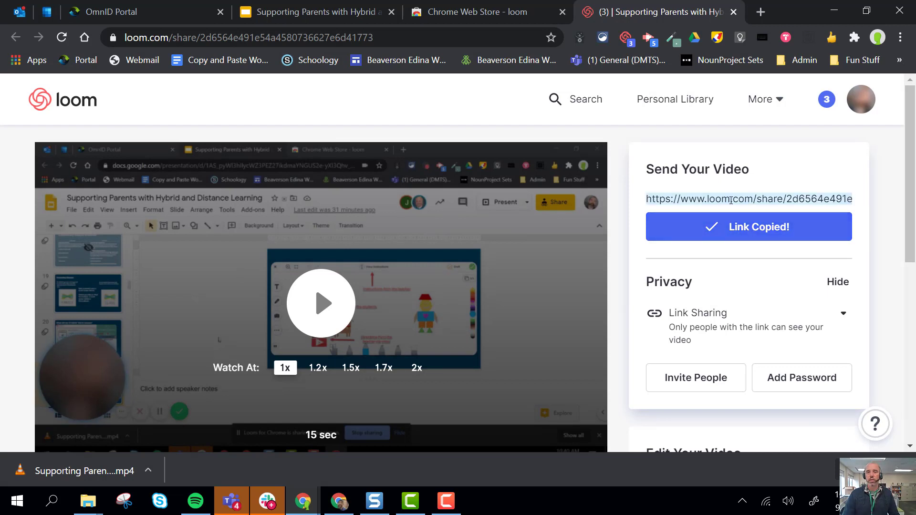
pyautogui.rightClick(747, 200)
pyautogui.click(753, 211)
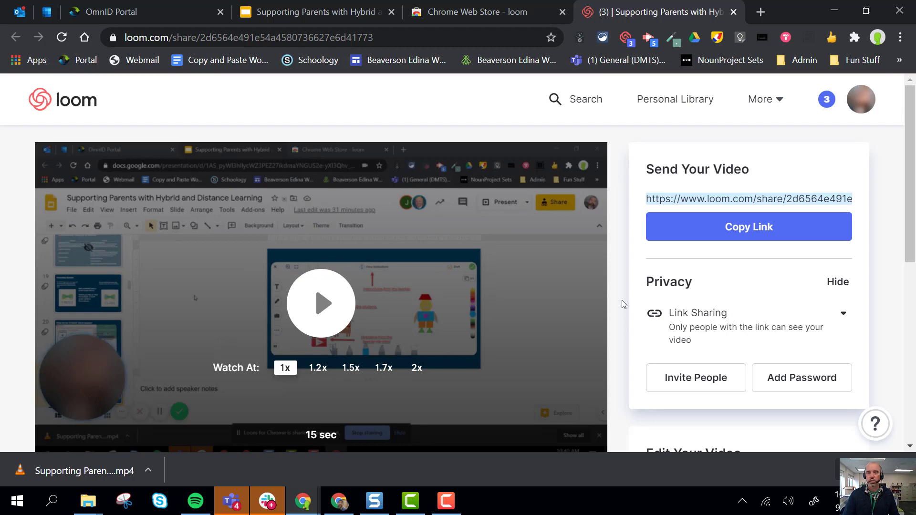
# Review the video's link sharing privacy options
pyautogui.scroll(-5, 623, 300)
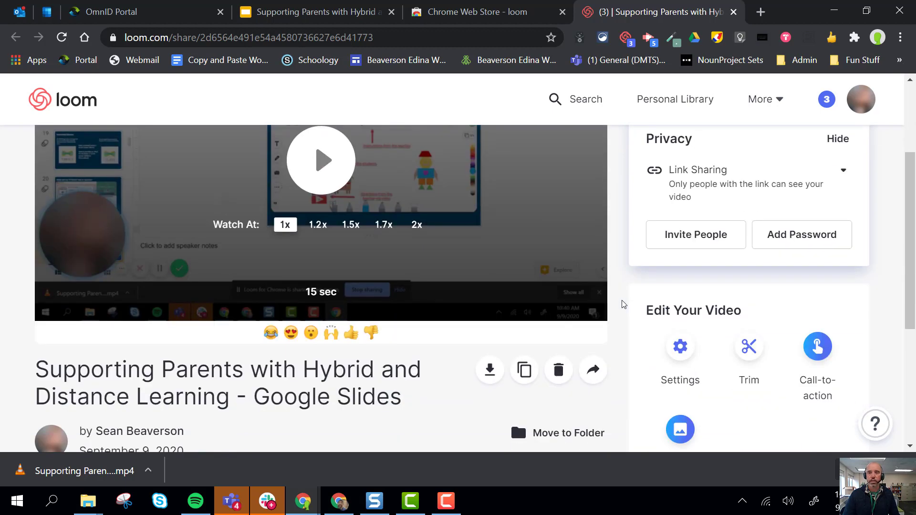
pyautogui.scroll(3, 623, 300)
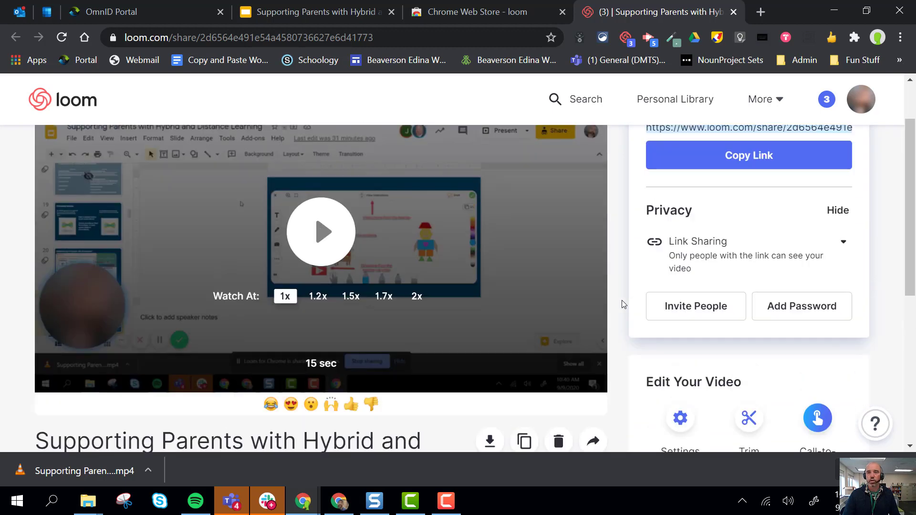
pyautogui.click(844, 243)
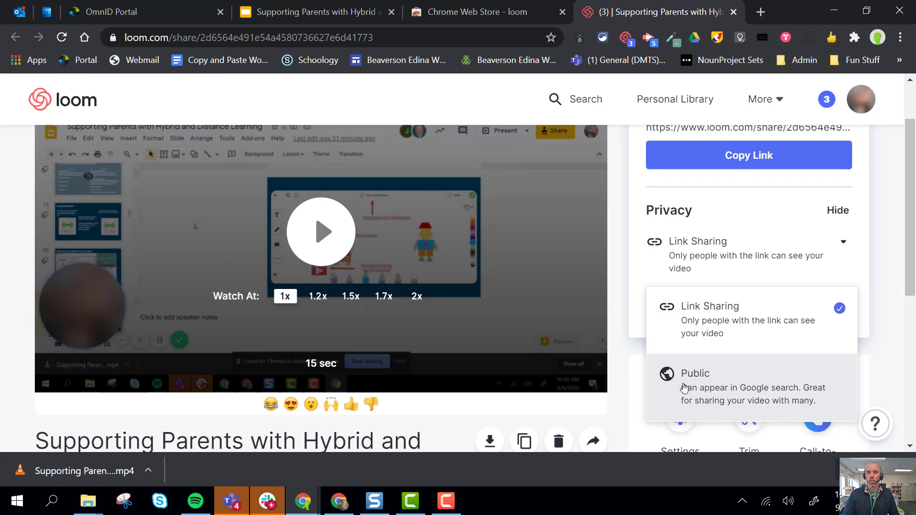
pyautogui.click(619, 385)
# Download the video as an MP4 and show the downloaded file in its folder
pyautogui.scroll(-3, 623, 377)
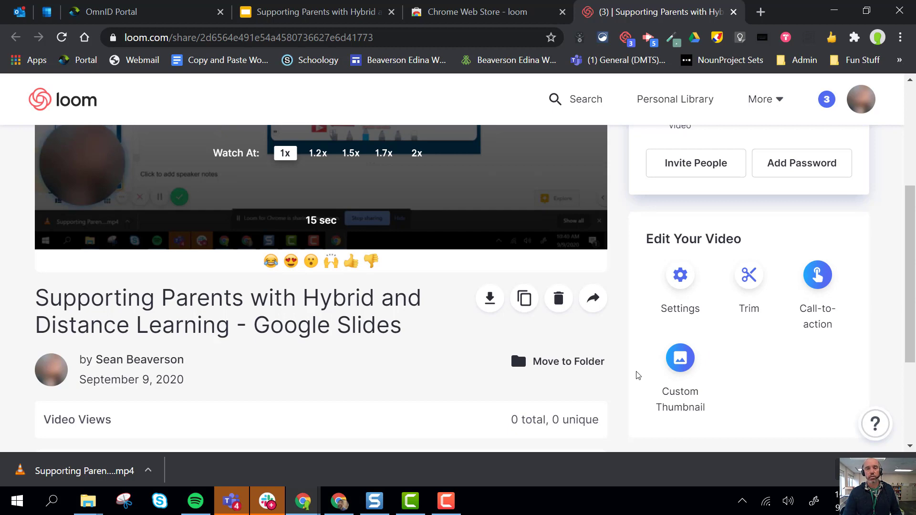
pyautogui.scroll(-1, 637, 376)
pyautogui.scroll(1, 639, 375)
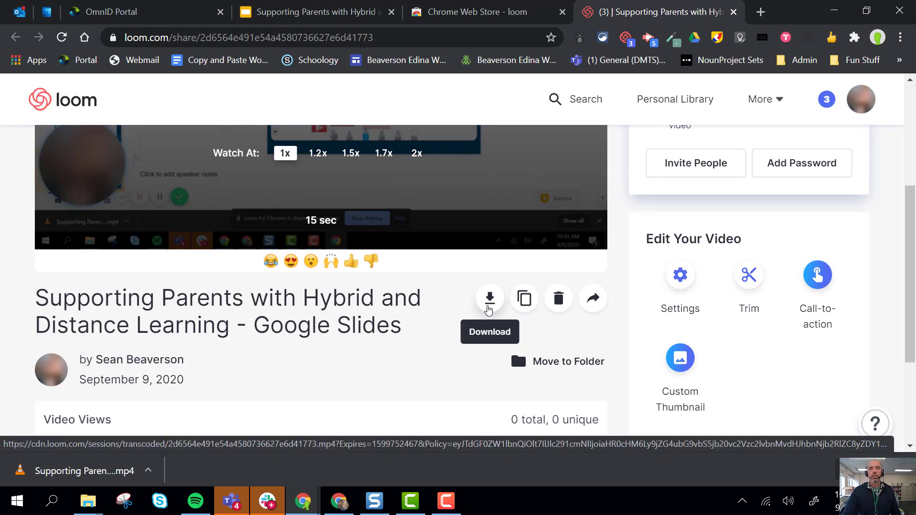
pyautogui.click(489, 299)
pyautogui.scroll(3, 441, 331)
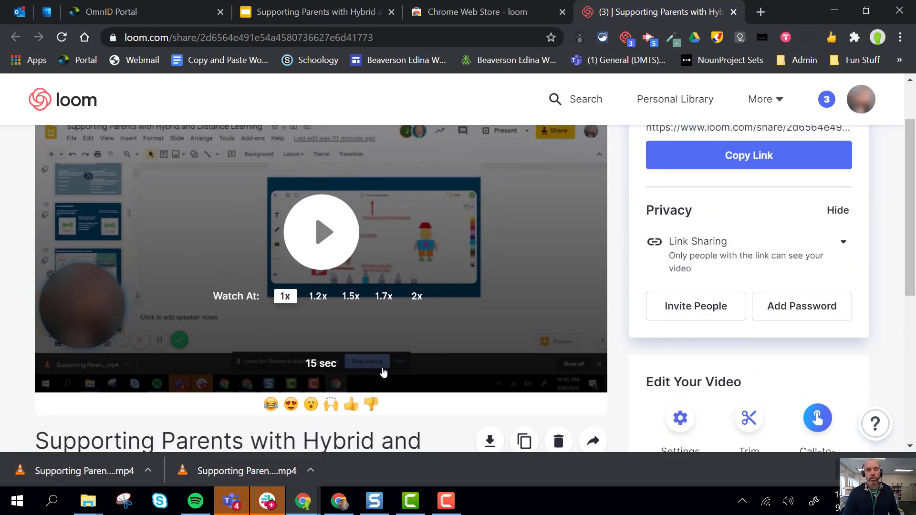
pyautogui.click(311, 473)
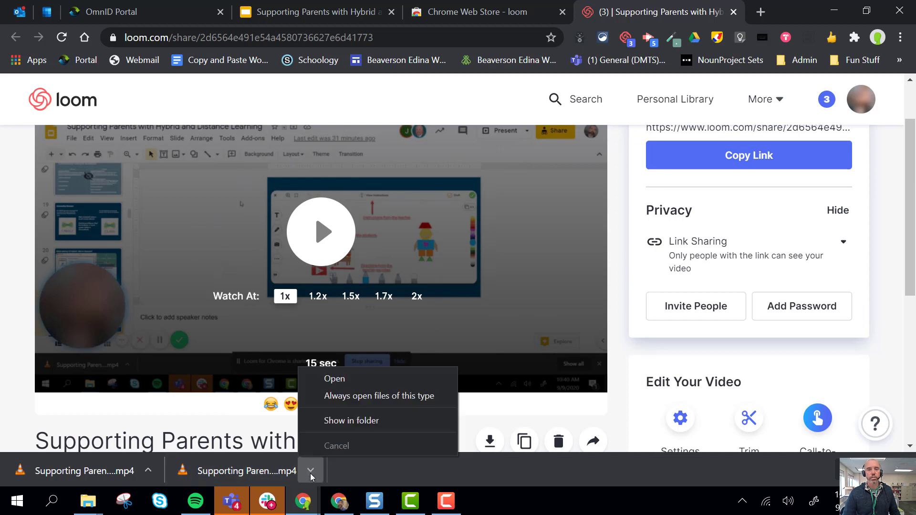
pyautogui.click(337, 422)
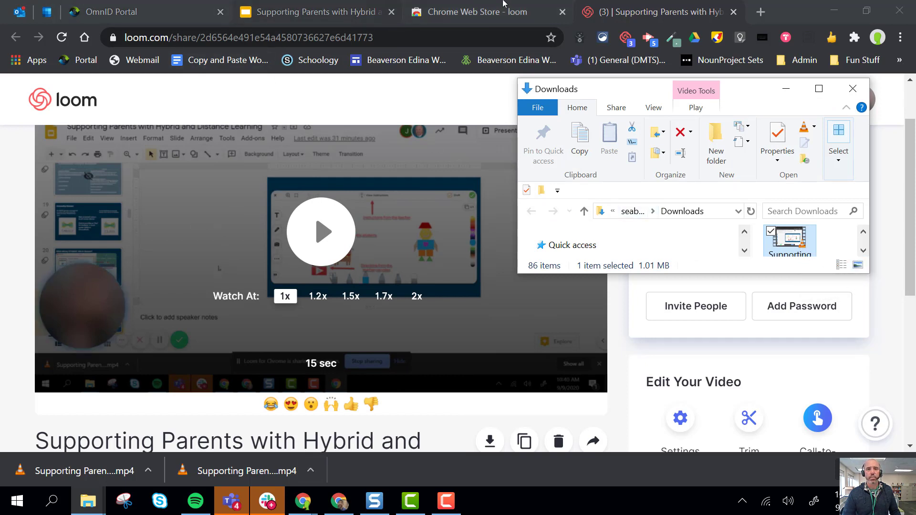
# Open drive.google.com in the Chrome Web Store tab
pyautogui.click(486, 3)
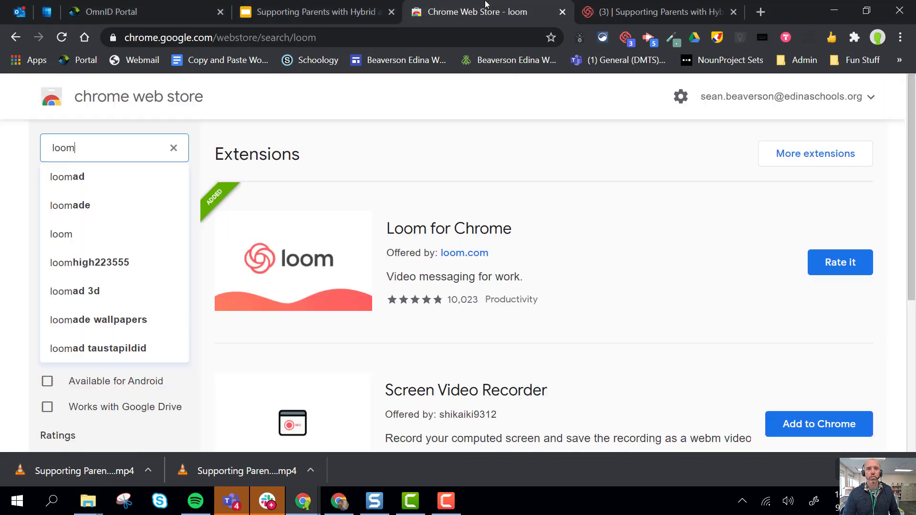
pyautogui.click(303, 33)
pyautogui.write('drive.google.com')
pyautogui.press('Return')
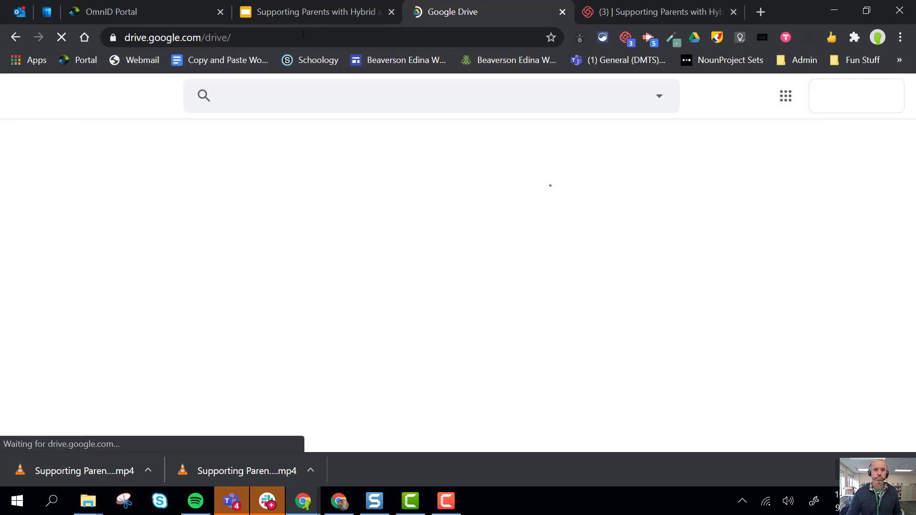
pyautogui.press('super+Tab')
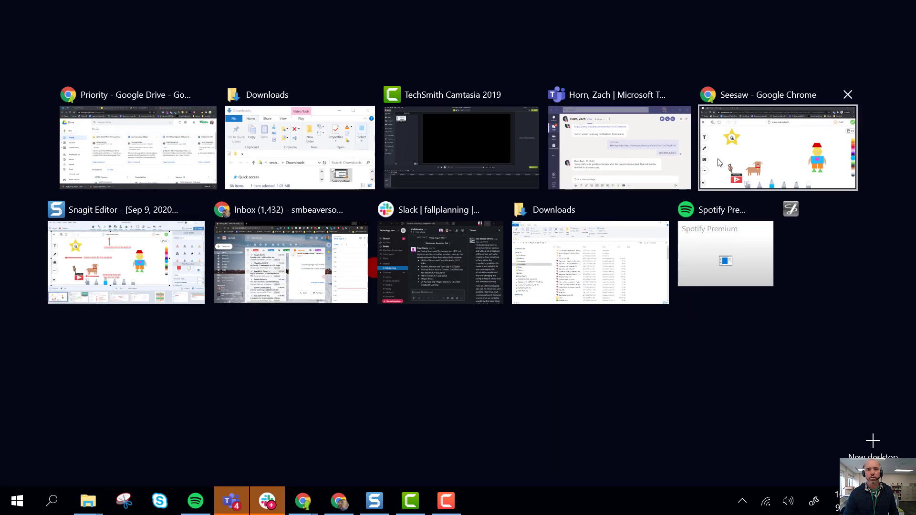
pyautogui.click(782, 162)
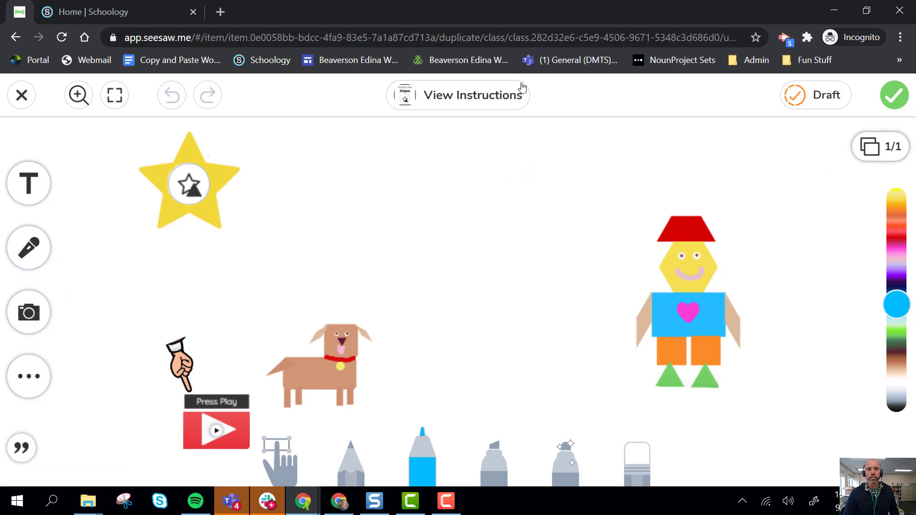
pyautogui.press('super+Tab')
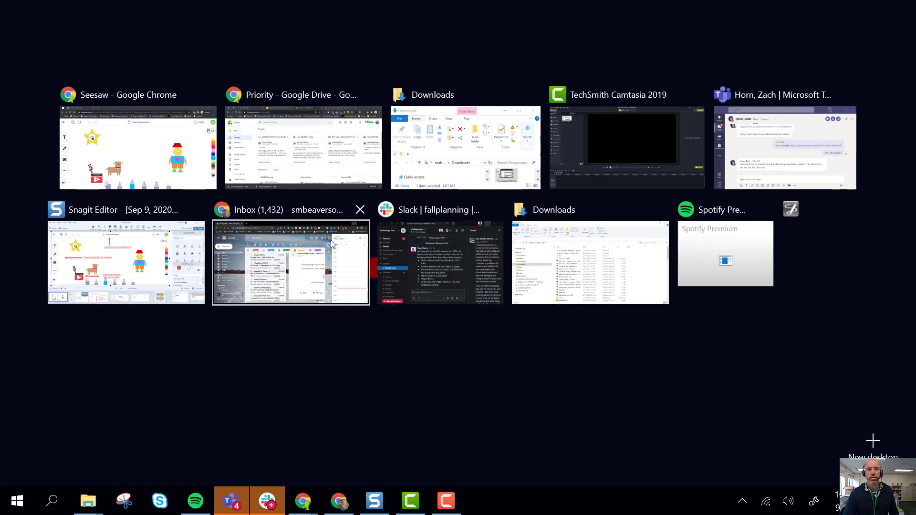
pyautogui.click(294, 157)
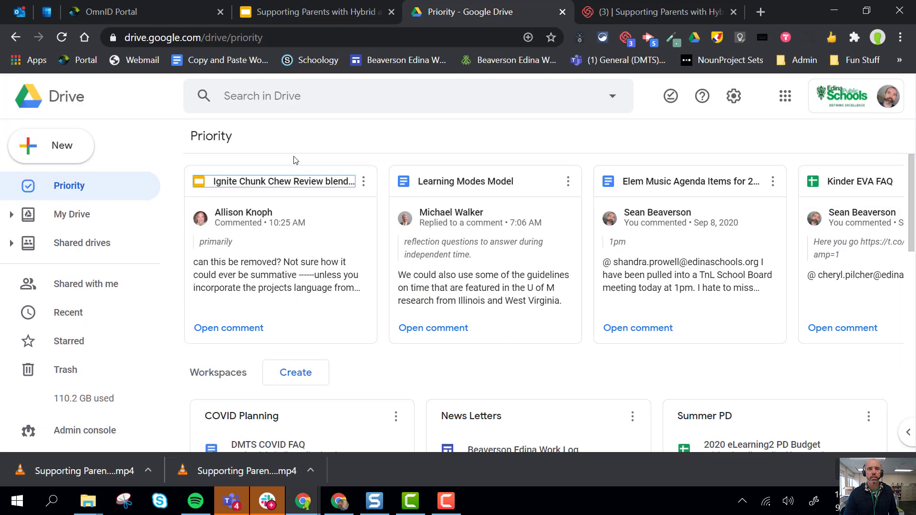
# Show the downloaded MP4 in its Downloads folder
pyautogui.click(312, 3)
pyautogui.click(429, 11)
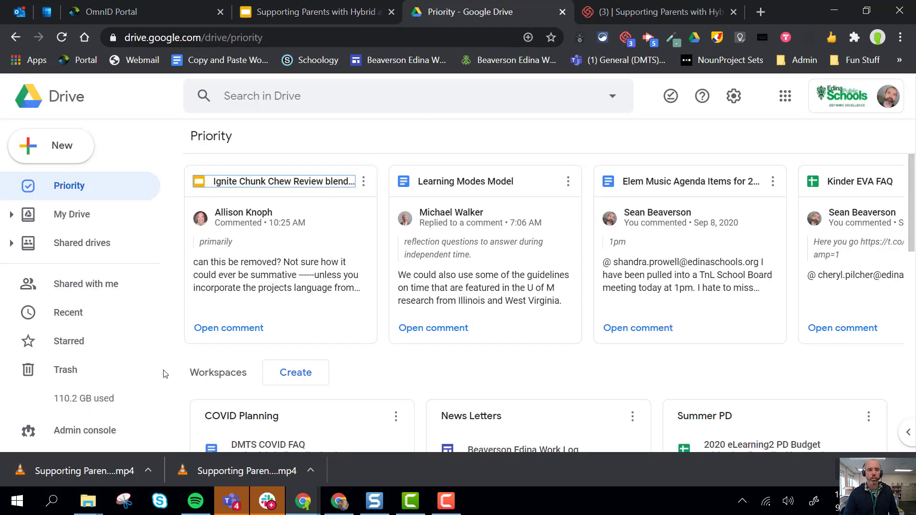
pyautogui.click(310, 471)
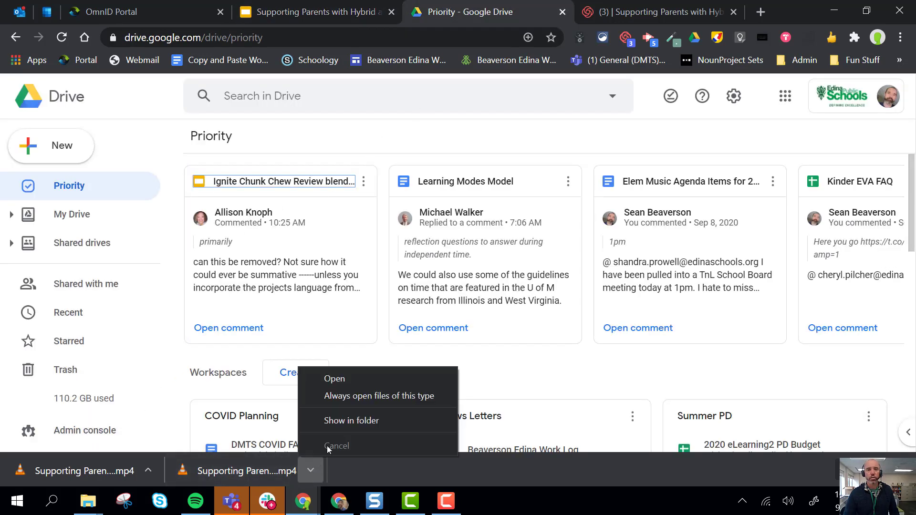
pyautogui.click(343, 421)
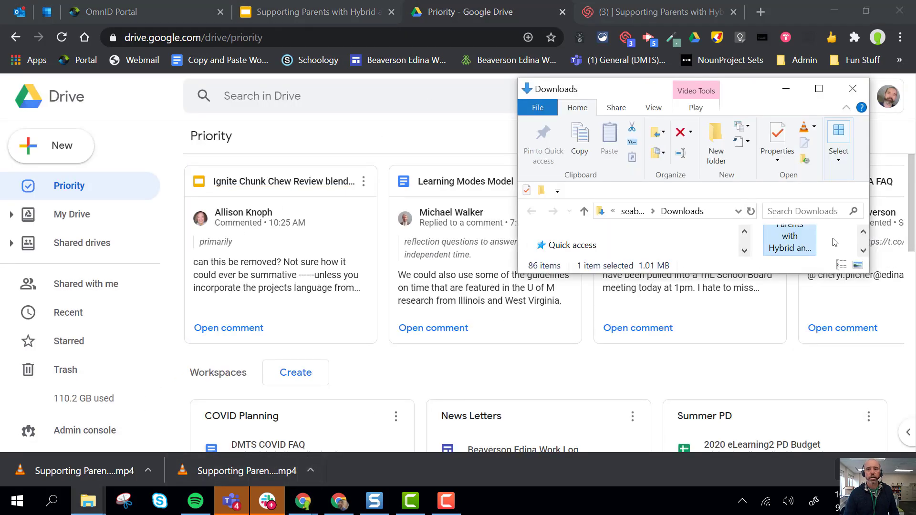
# Upload the downloaded MP4 to My Drive by dragging it in, then open its location
pyautogui.moveTo(789, 239); pyautogui.dragTo(107, 184)
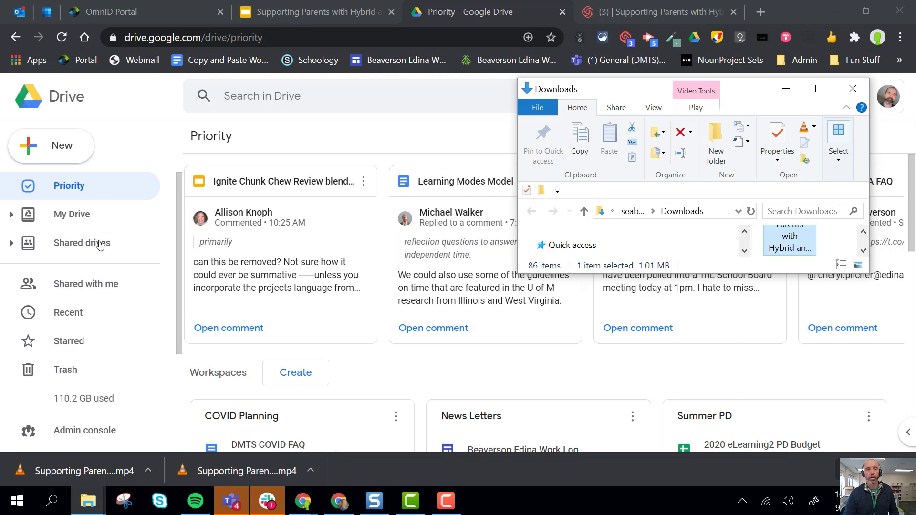
pyautogui.moveTo(785, 246); pyautogui.dragTo(123, 225)
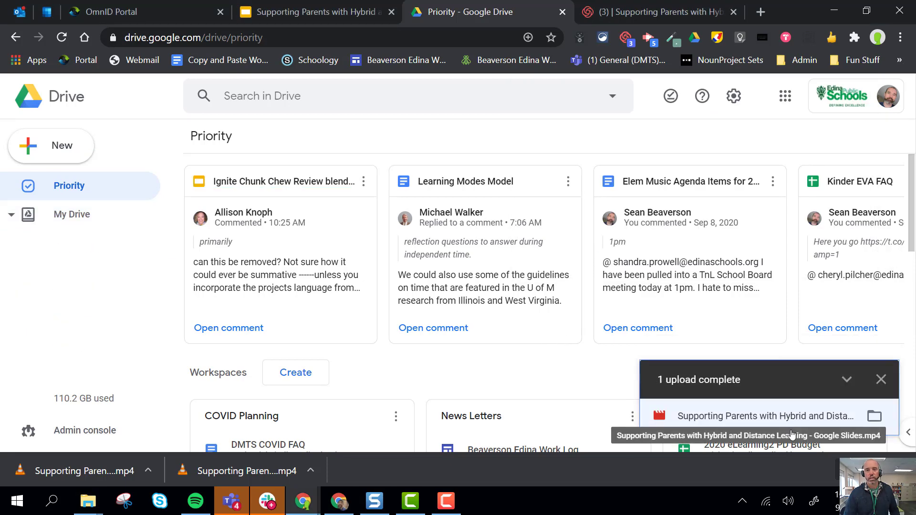
pyautogui.click(877, 417)
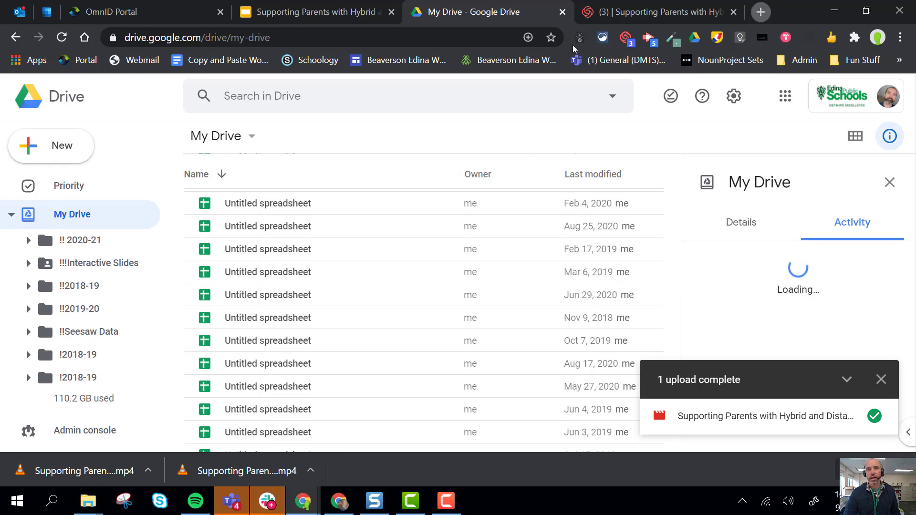
# Open youtube.com in a new browser tab
pyautogui.hotkey('ctrl', 't')
pyautogui.click(385, 44)
pyautogui.write('youtube.com')
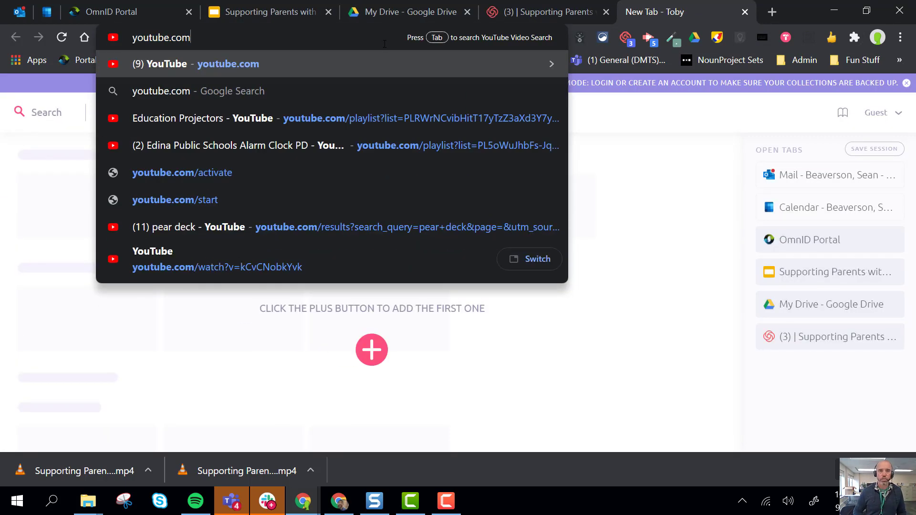
pyautogui.press('Return')
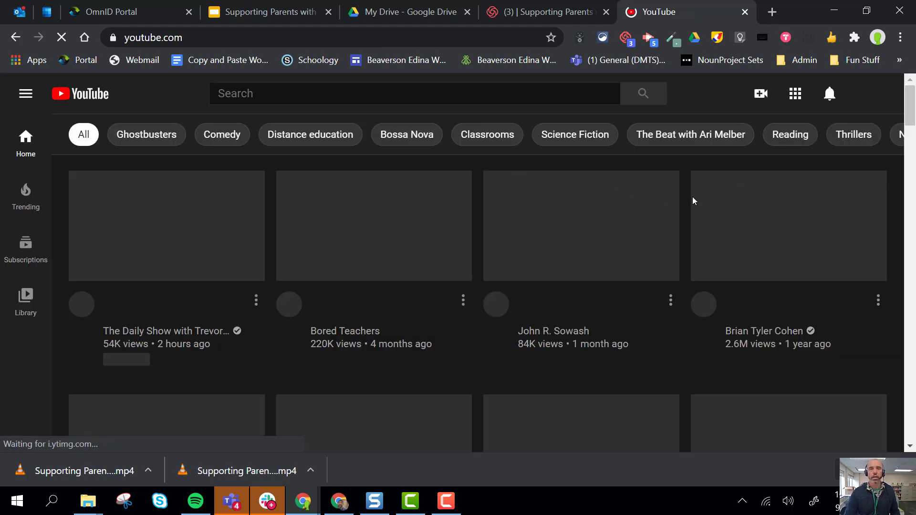
# Upload the downloaded MP4 as a new YouTube video from the Downloads folder
pyautogui.click(761, 95)
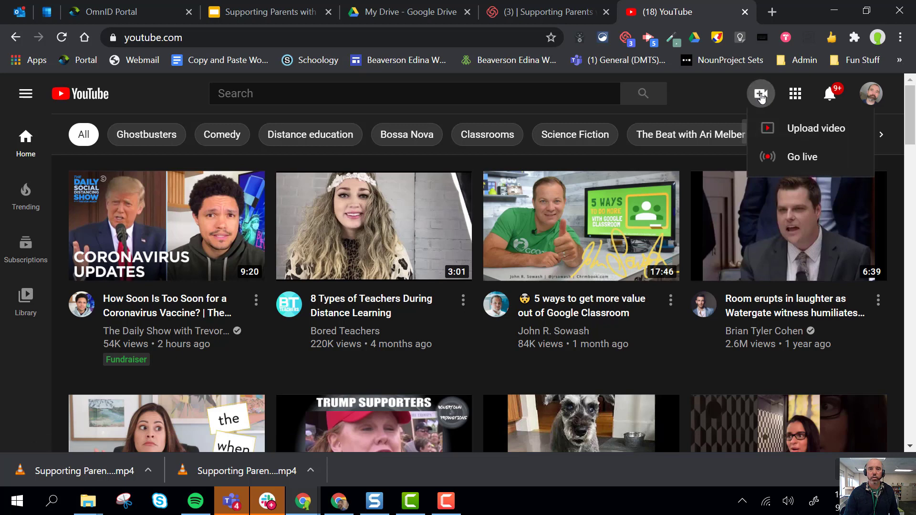
pyautogui.click(805, 134)
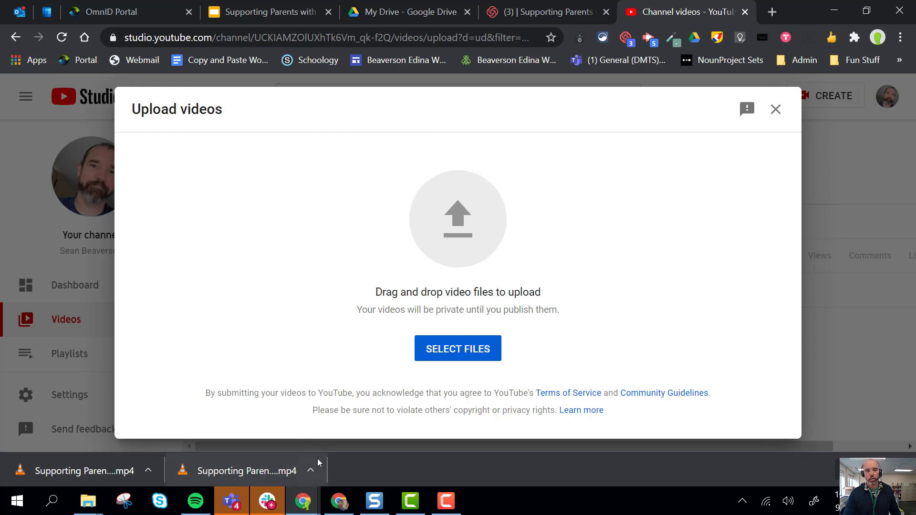
pyautogui.click(309, 477)
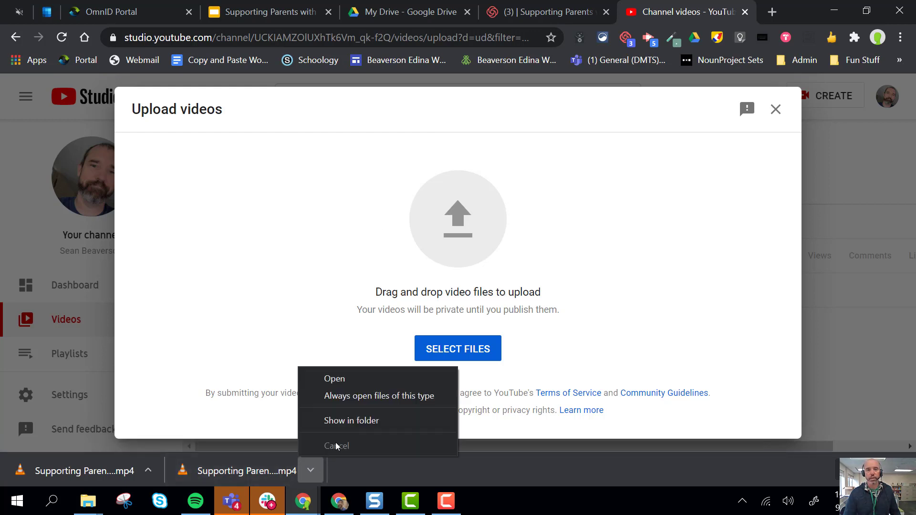
pyautogui.click(400, 429)
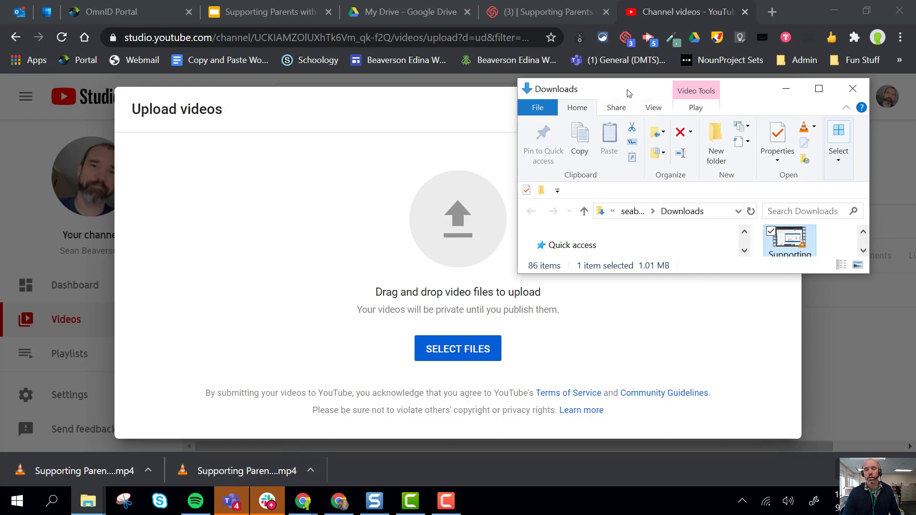
pyautogui.moveTo(722, 296); pyautogui.dragTo(366, 266)
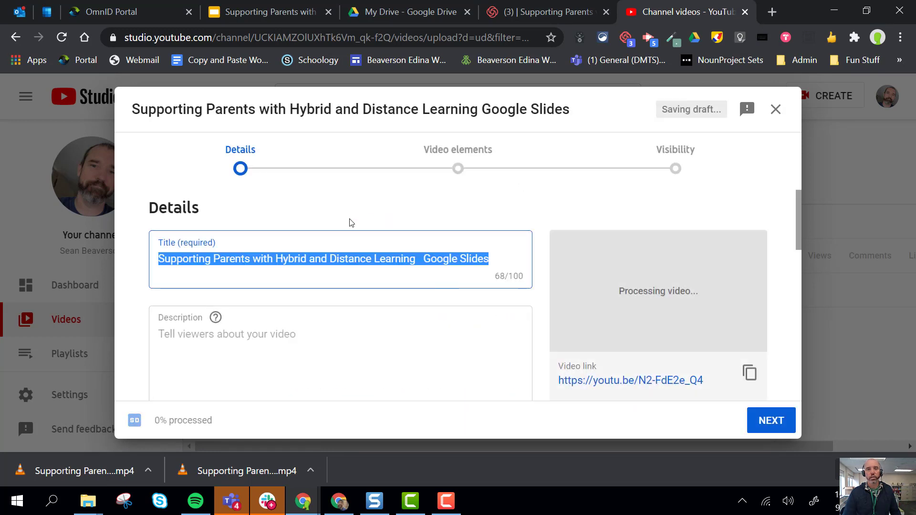
# Look over the upload's details form, including description and playlists
pyautogui.scroll(-2, 352, 222)
pyautogui.scroll(2, 351, 223)
pyautogui.scroll(-4, 348, 221)
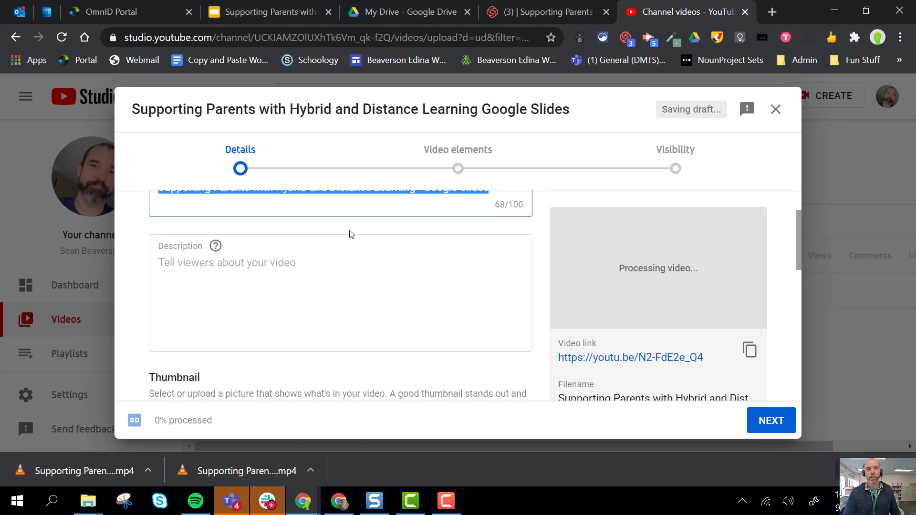
pyautogui.scroll(-3, 352, 238)
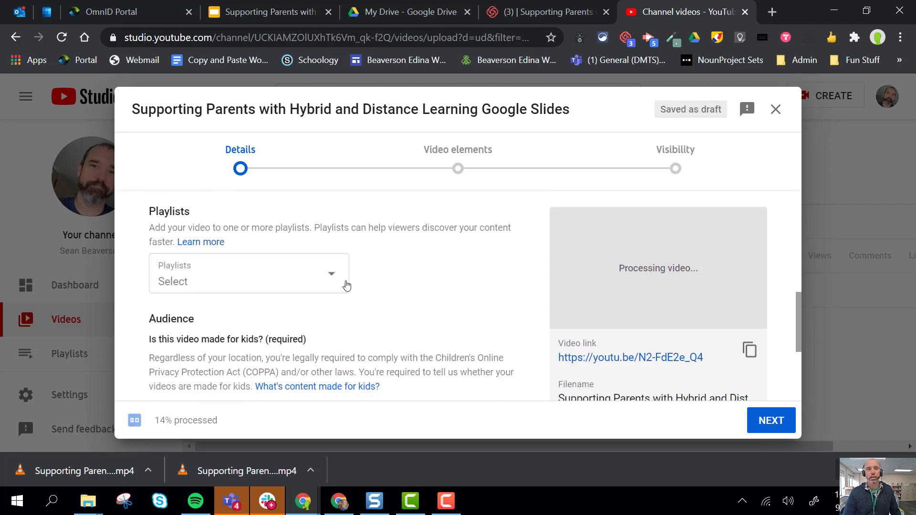
# Add the YouTube video to the Hook Videos playlist
pyautogui.click(344, 284)
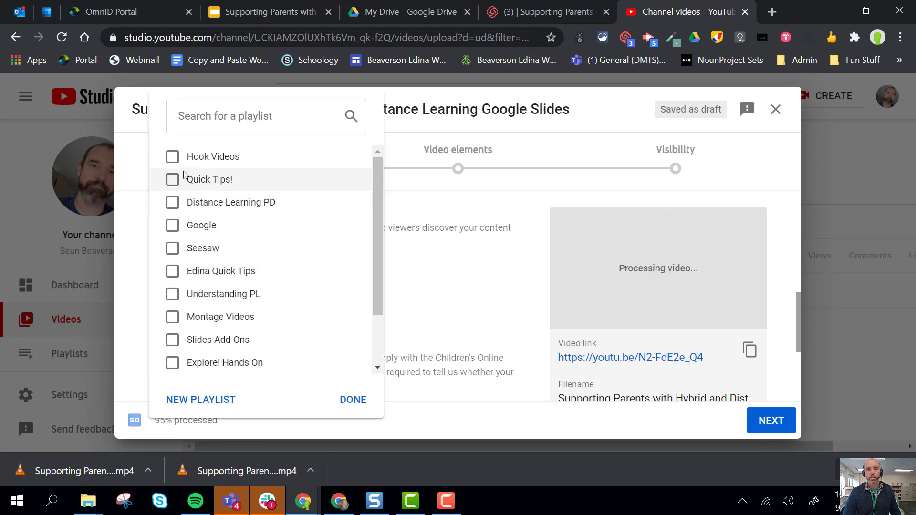
pyautogui.click(172, 156)
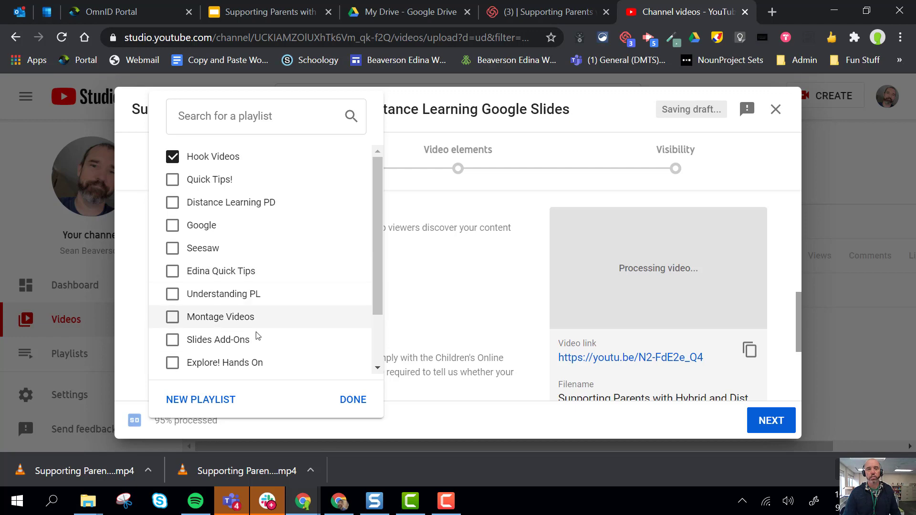
pyautogui.click(475, 297)
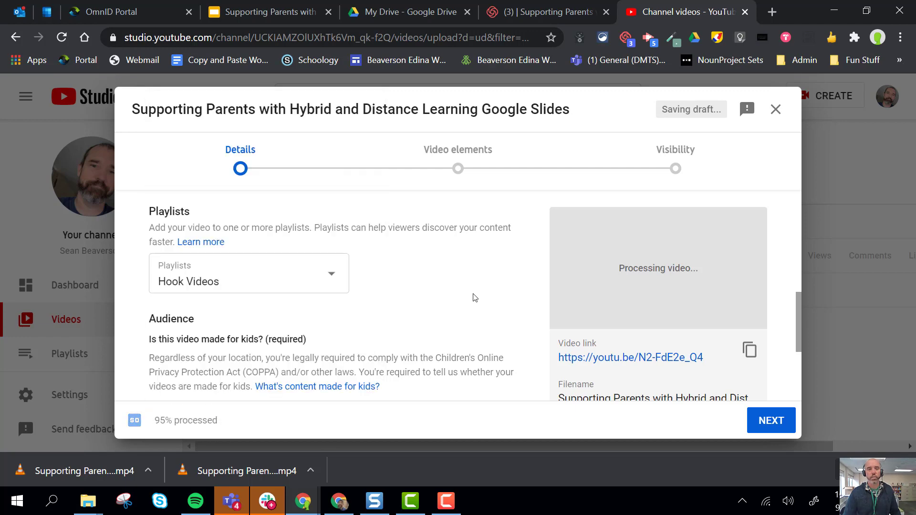
# Mark the video as not made for kids and continue to the video elements page
pyautogui.scroll(-3, 473, 297)
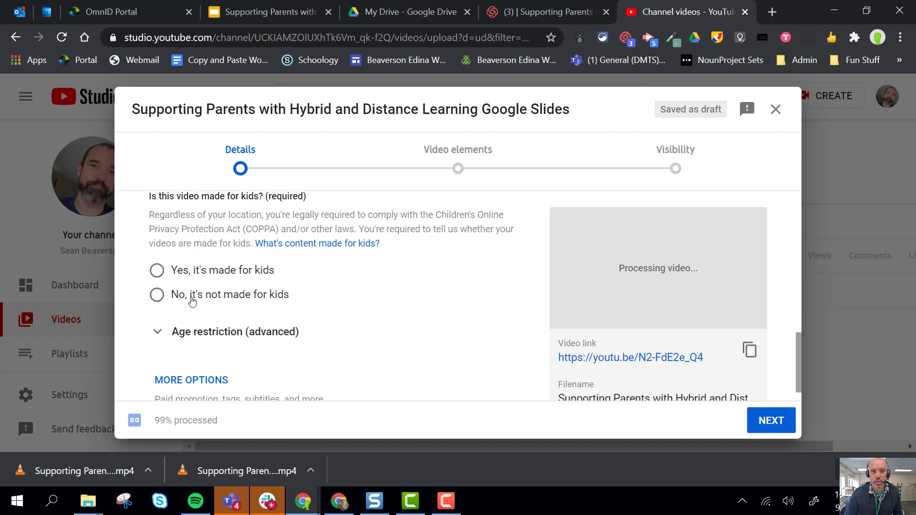
pyautogui.click(155, 295)
pyautogui.scroll(-1, 404, 301)
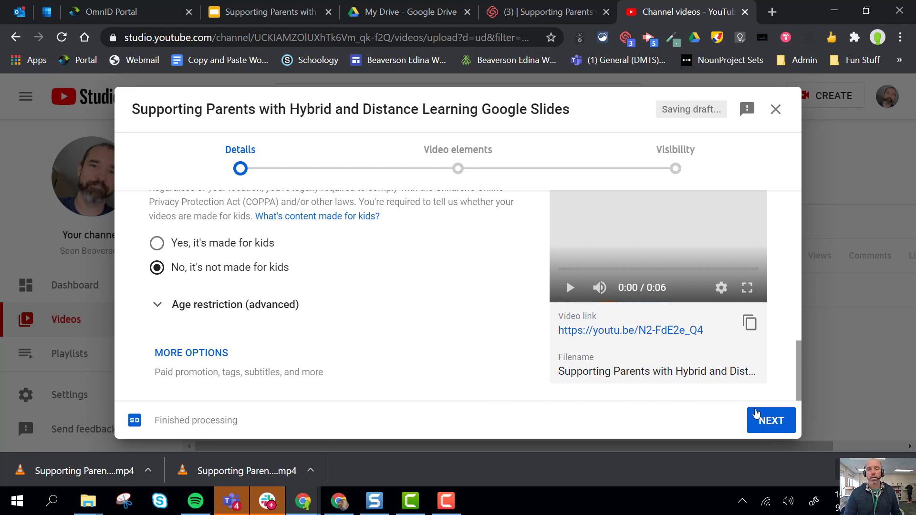
pyautogui.click(778, 429)
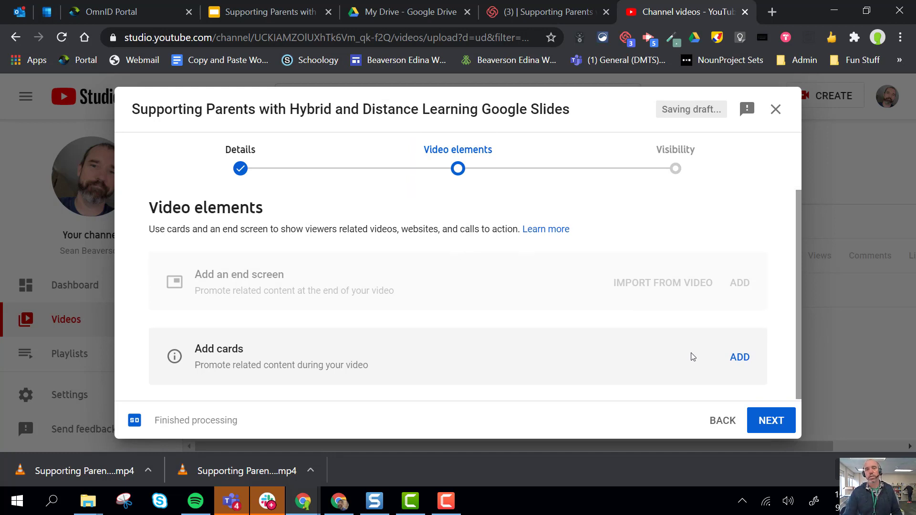
# Continue past video elements and set the video's visibility to Unlisted
pyautogui.click(782, 419)
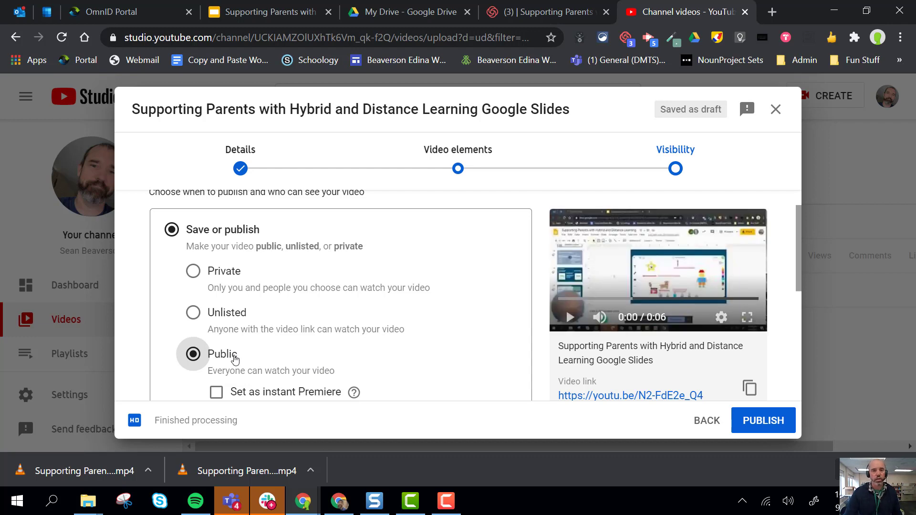
pyautogui.click(192, 314)
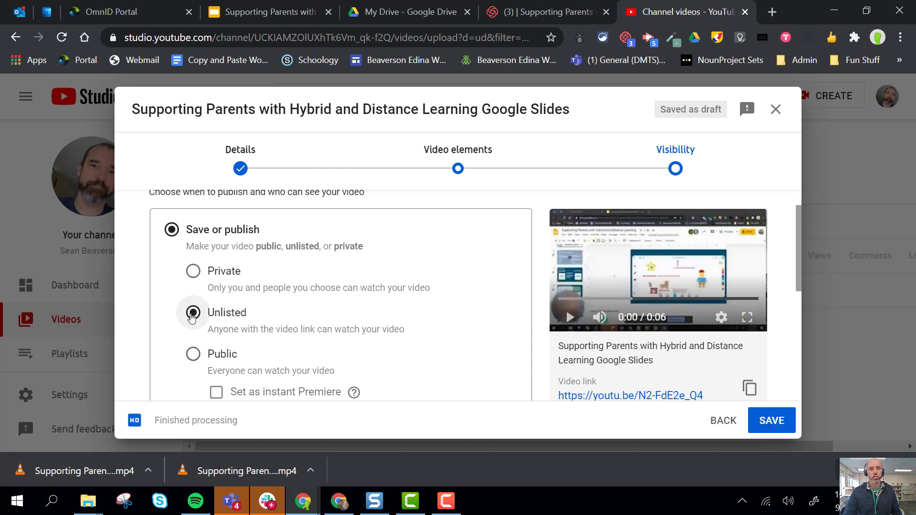
# Review the remaining visibility options, save the unlisted video, and close the published confirmation
pyautogui.scroll(-2, 455, 320)
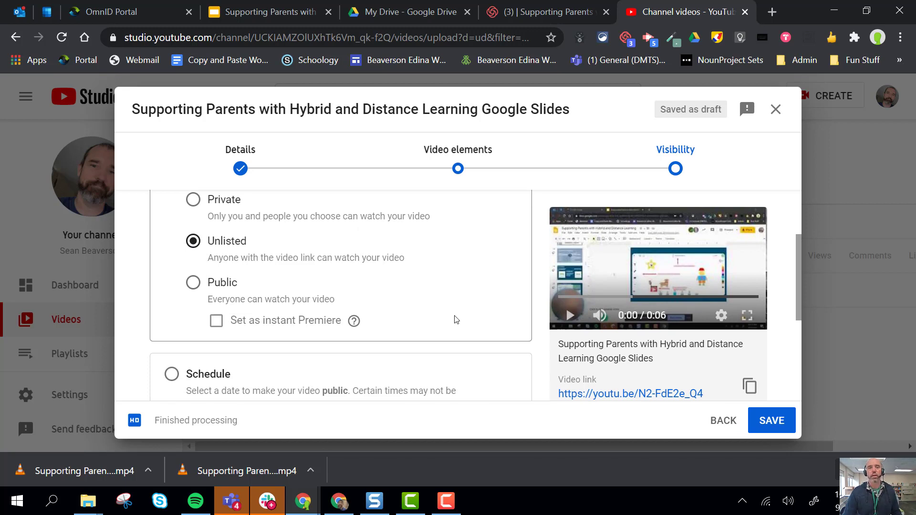
pyautogui.scroll(2, 456, 342)
pyautogui.scroll(-1, 458, 341)
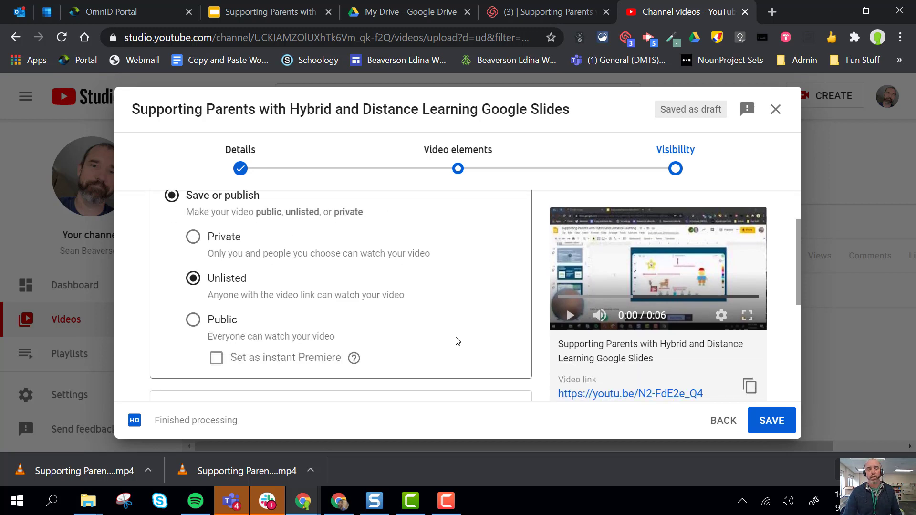
pyautogui.scroll(-3, 458, 341)
pyautogui.scroll(3, 454, 342)
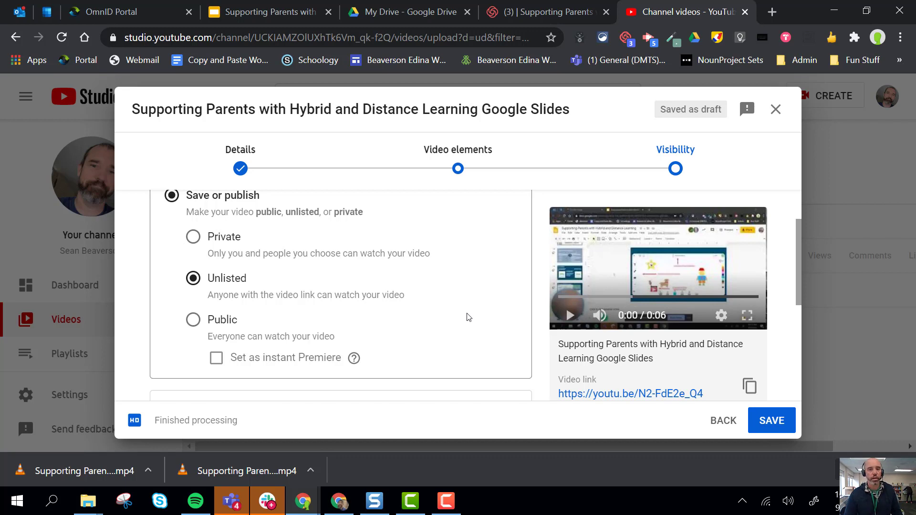
pyautogui.scroll(-3, 467, 318)
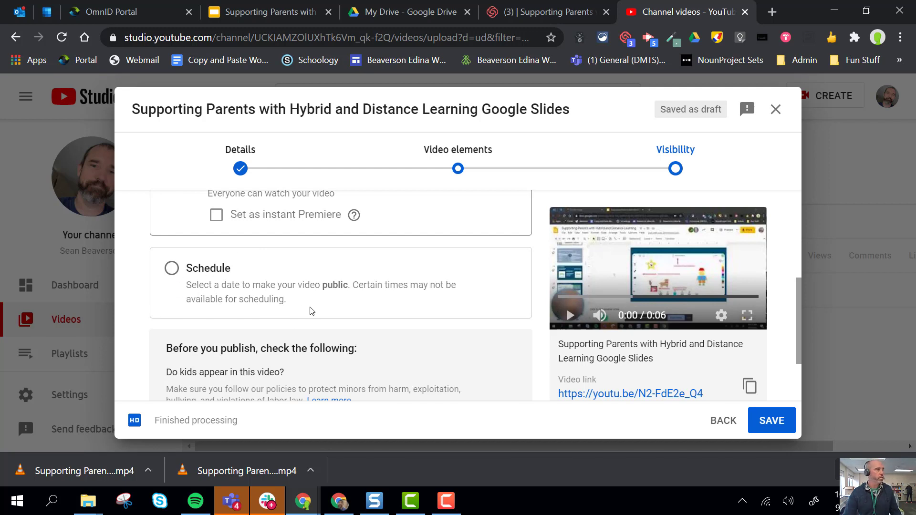
pyautogui.scroll(-2, 406, 301)
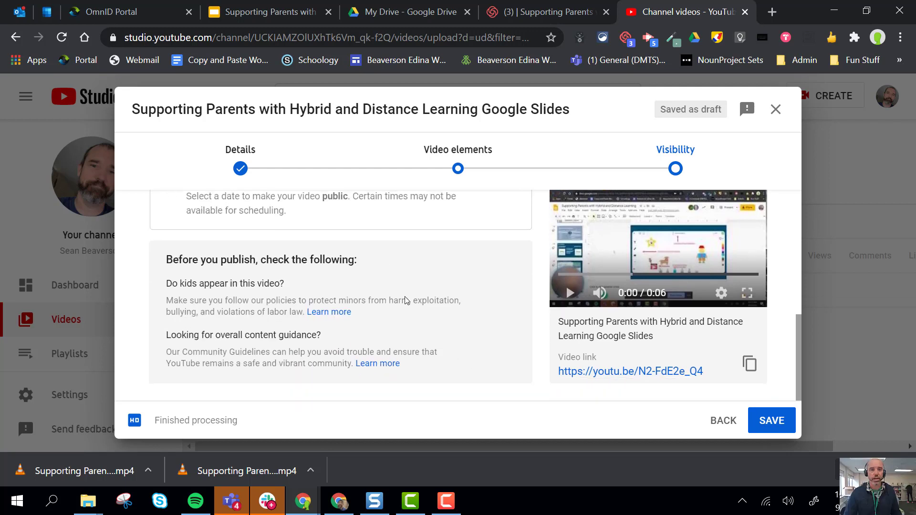
pyautogui.click(764, 427)
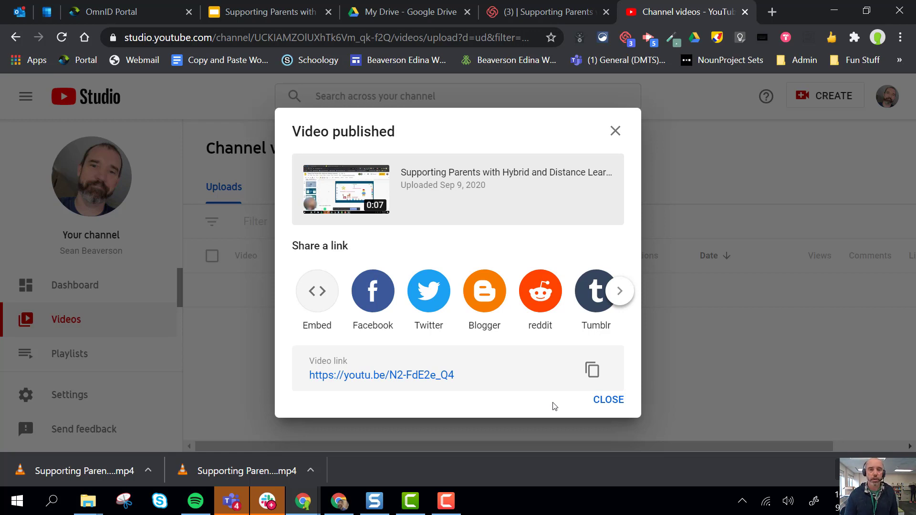
pyautogui.click(615, 131)
# Switch back to the Loom tab and copy the Loom video's share link
pyautogui.click(556, 3)
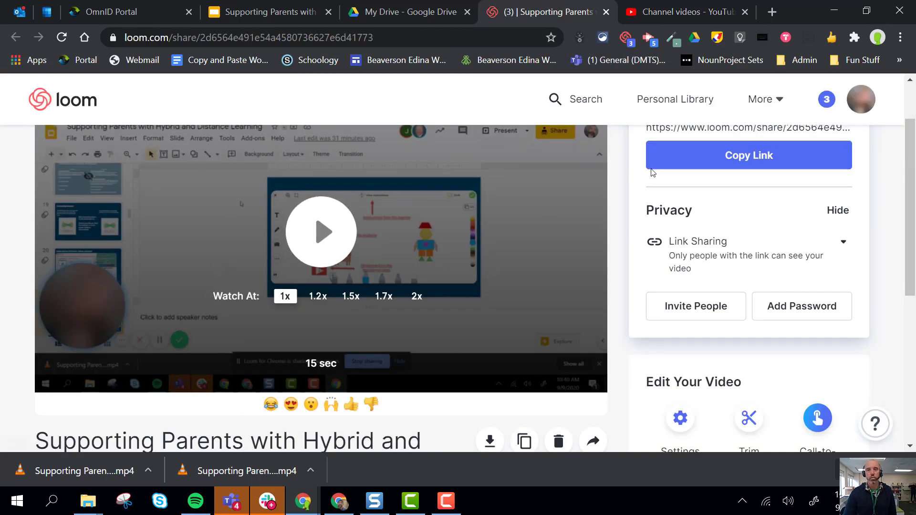
pyautogui.scroll(2, 715, 233)
pyautogui.click(730, 217)
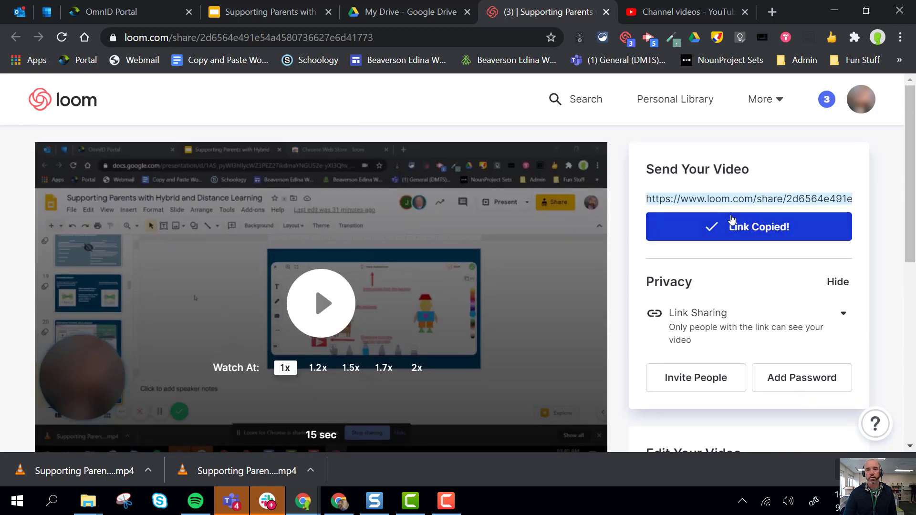